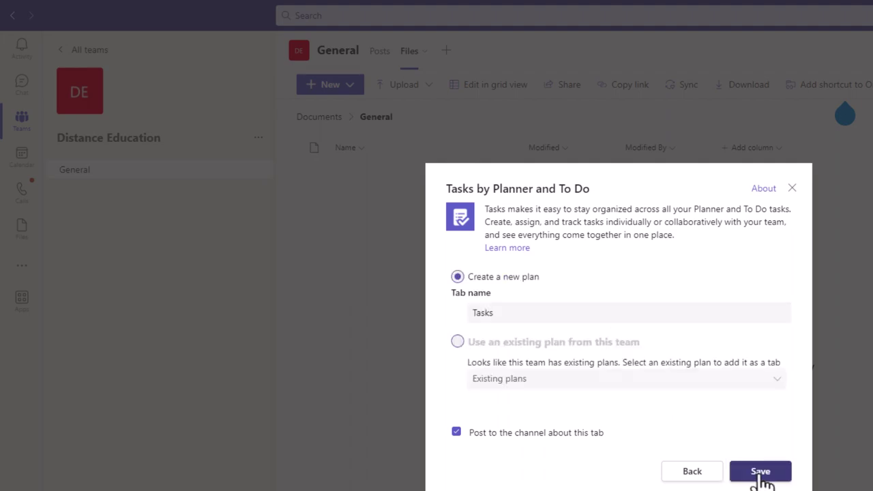
Save the new Tasks tab, then return to General's Posts to see its announcement
{"action": "left_click", "coordinate": [759, 472]}
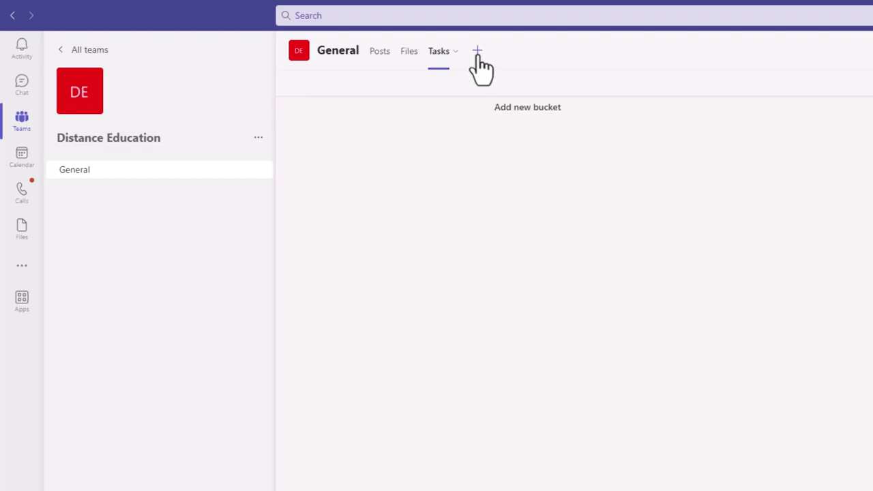
{"action": "left_click", "coordinate": [408, 55]}
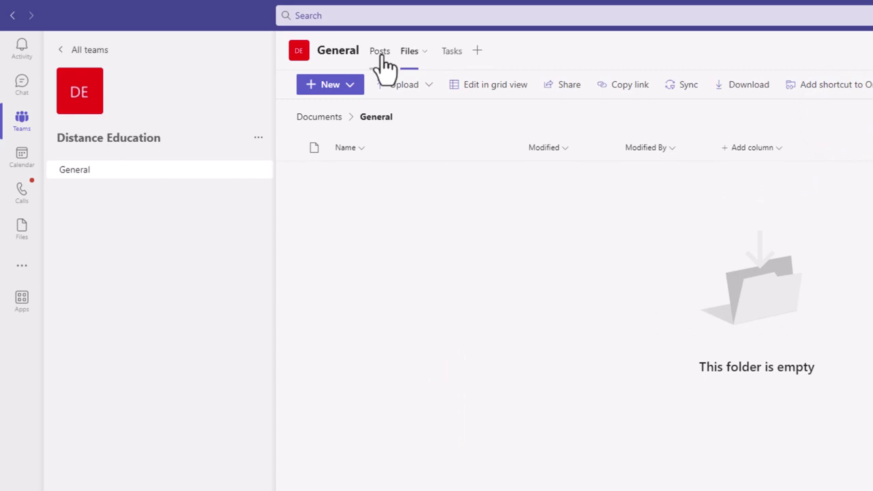
{"action": "left_click", "coordinate": [381, 55]}
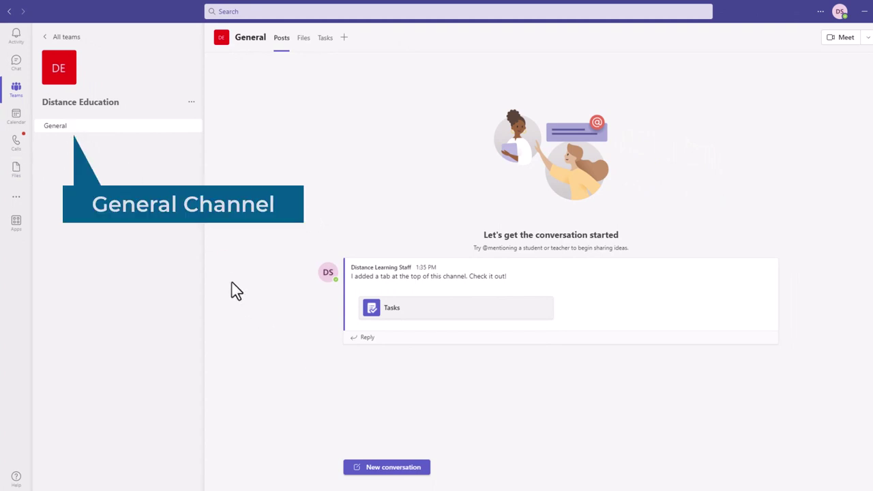
Post 'What should we include in the Distance Education Handbook?' to the General channel
{"action": "left_click", "coordinate": [381, 468]}
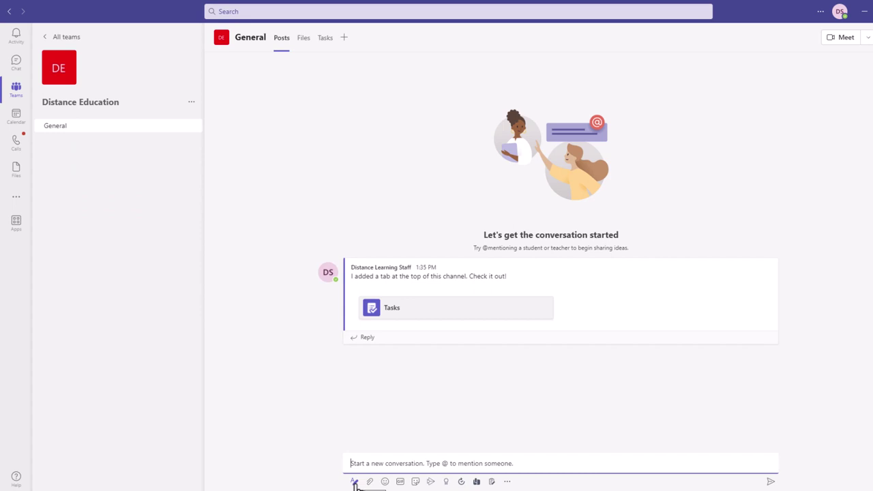
{"action": "left_click", "coordinate": [282, 43]}
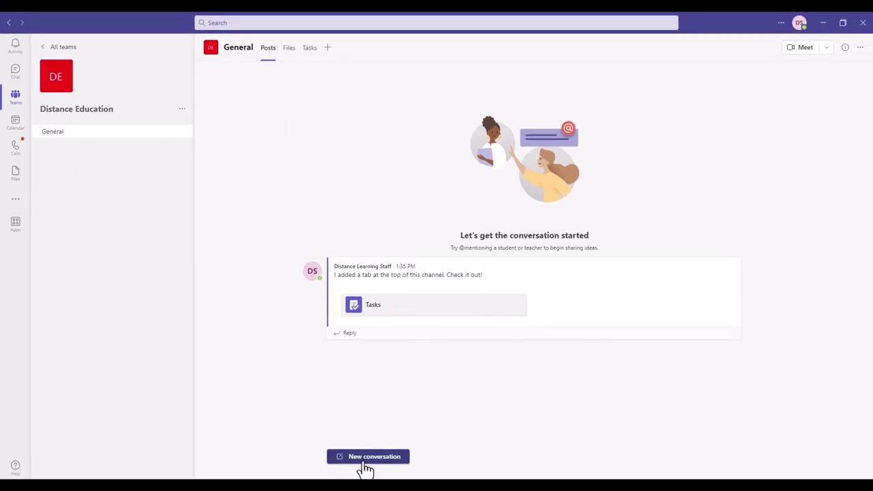
{"action": "left_click", "coordinate": [369, 457]}
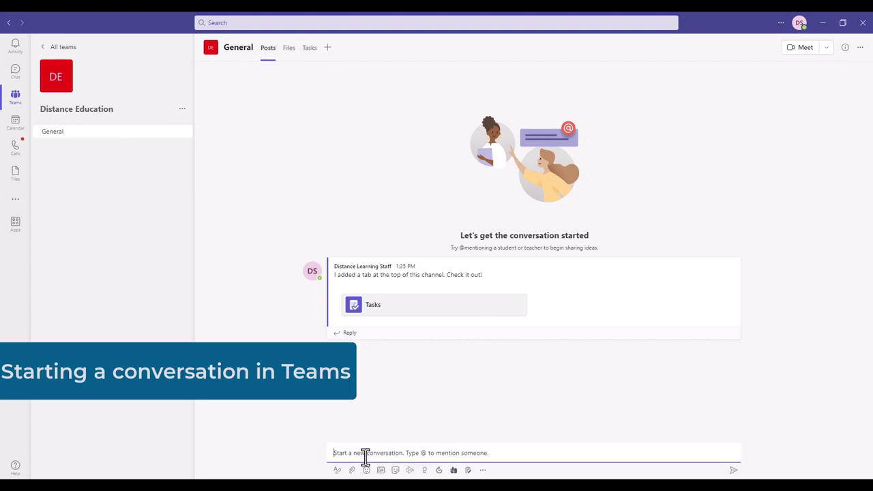
{"action": "type", "text": "What should we include in the Distance Education Handbook?"}
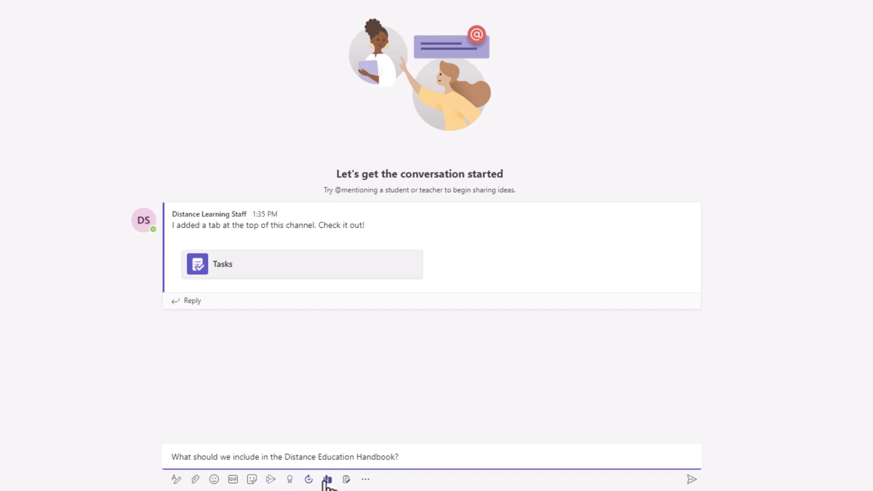
{"action": "left_click", "coordinate": [365, 479]}
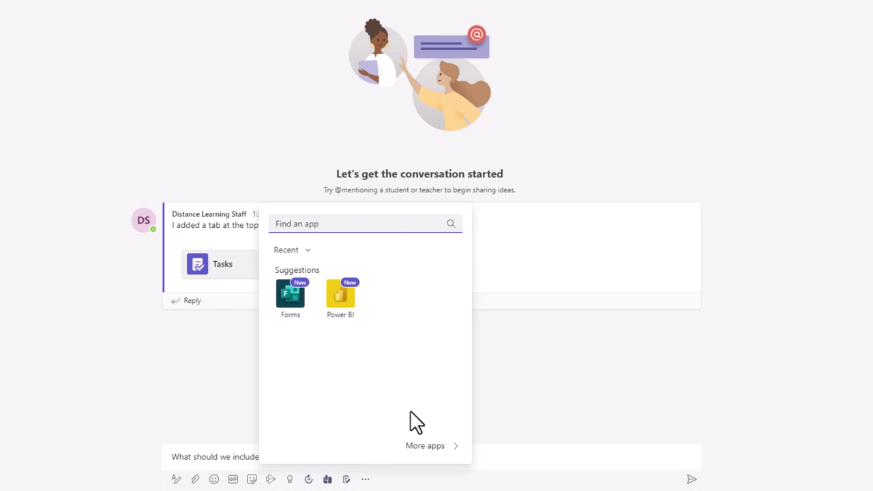
{"action": "left_click", "coordinate": [223, 457]}
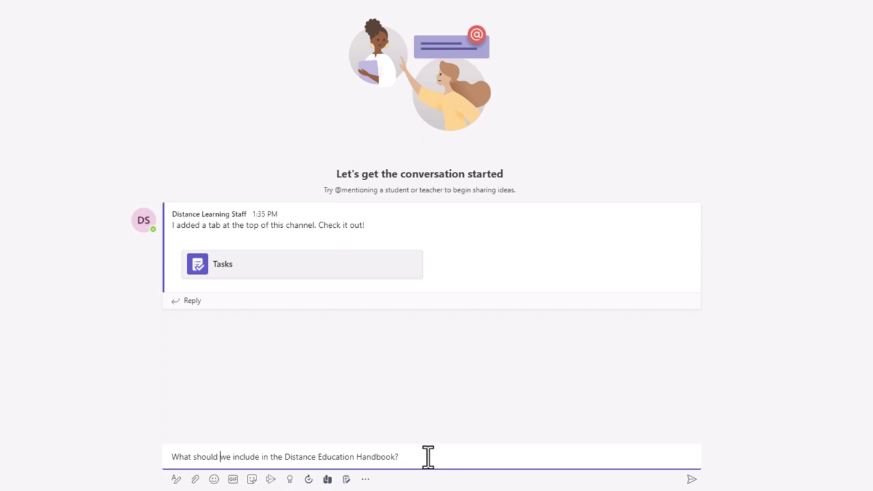
{"action": "left_click", "coordinate": [463, 457]}
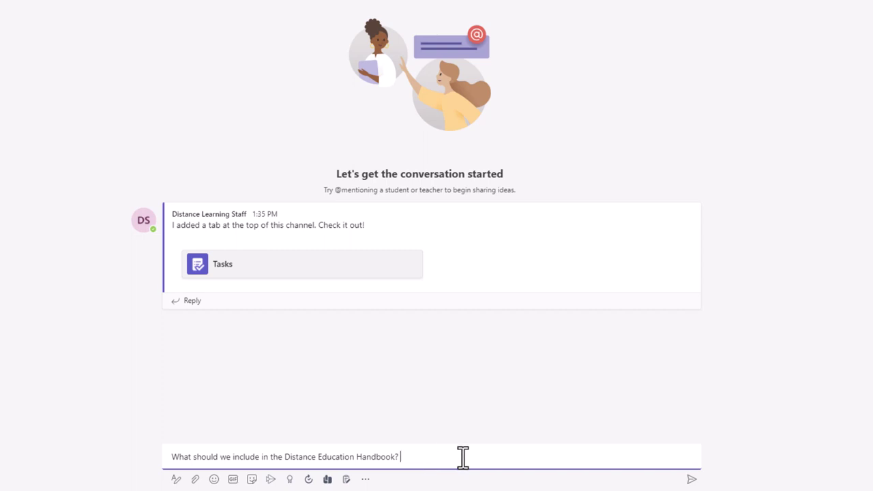
{"action": "left_click", "coordinate": [692, 480]}
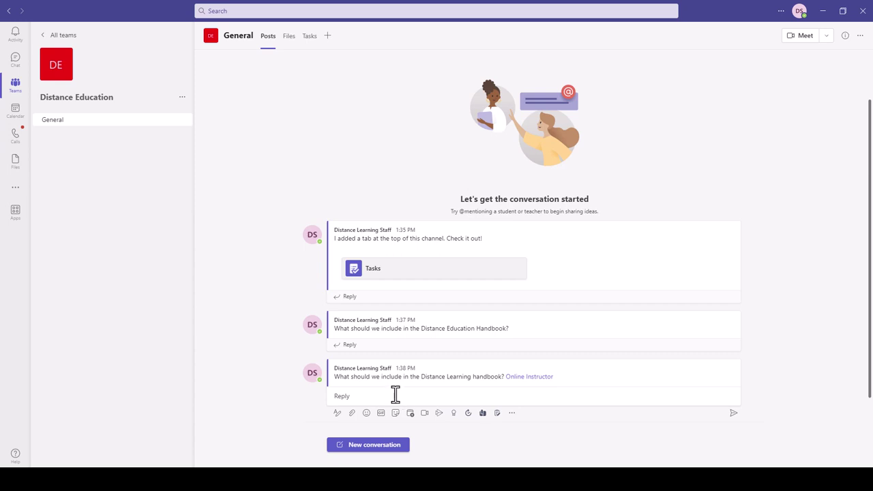
Edit the 1:38 PM post to end with 'Any thoughts' before the Online Instructor mention
{"action": "mouse_move", "coordinate": [578, 381]}
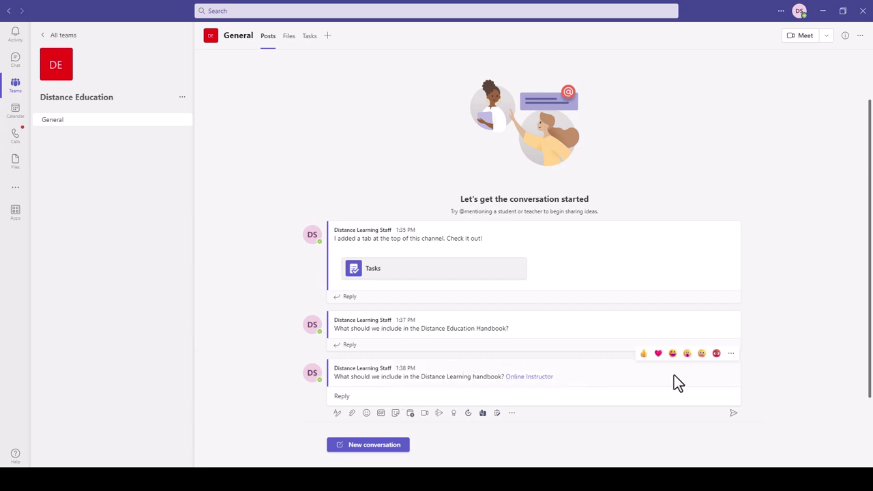
{"action": "left_click", "coordinate": [731, 355]}
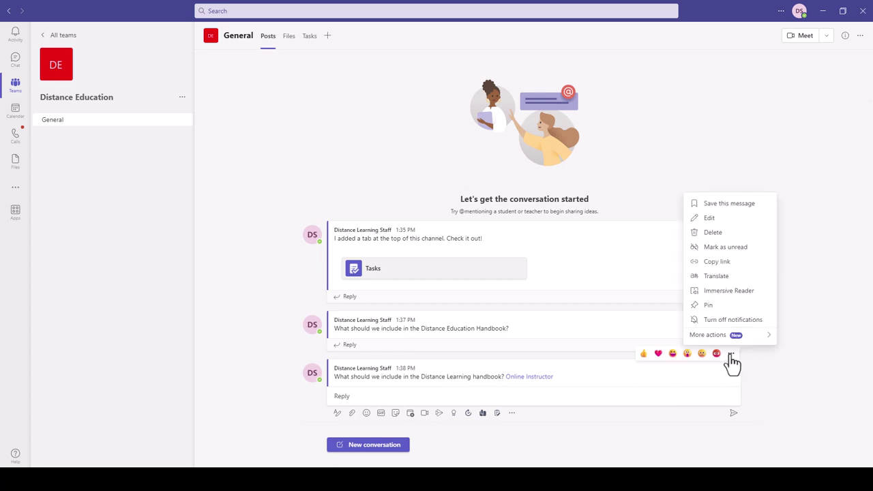
{"action": "left_click", "coordinate": [632, 277]}
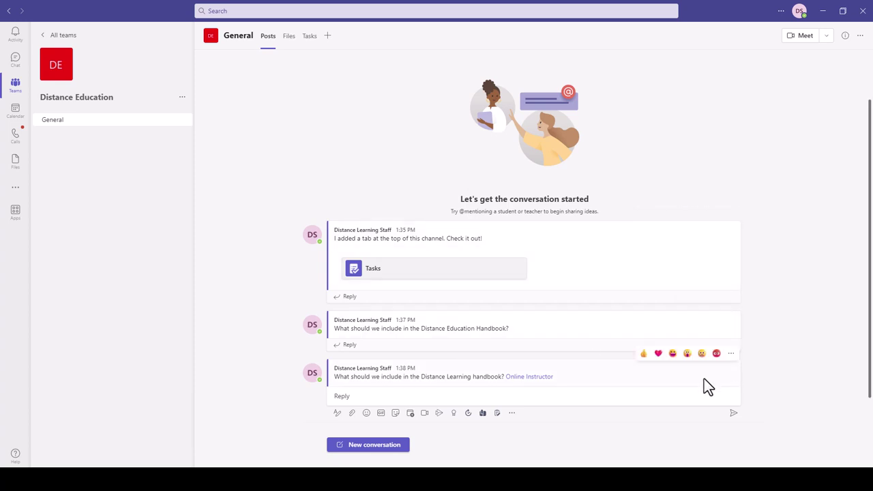
{"action": "left_click", "coordinate": [732, 355]}
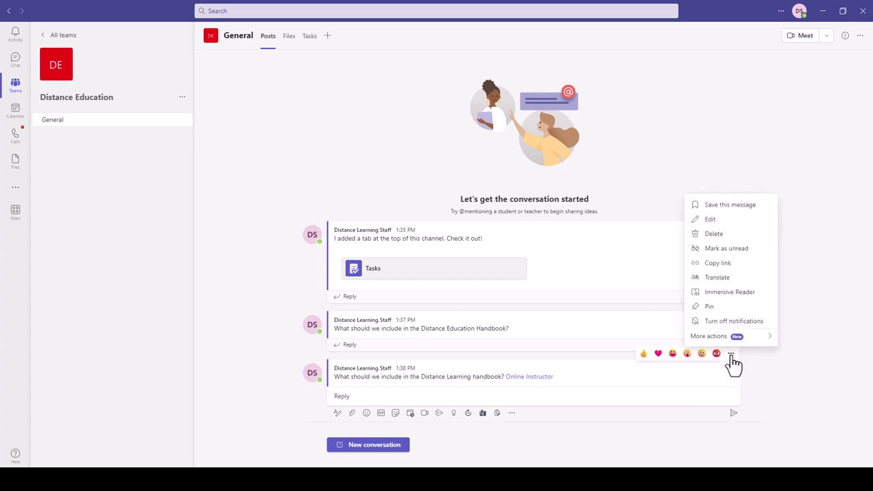
{"action": "left_click", "coordinate": [710, 219]}
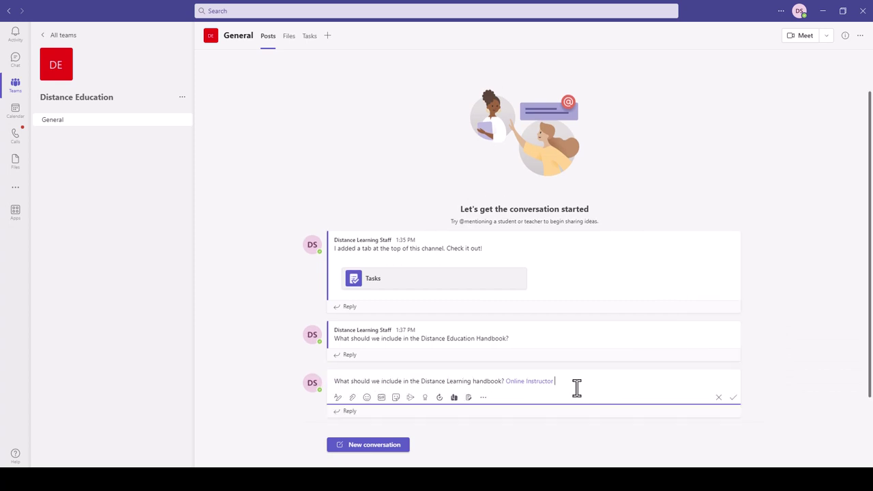
{"action": "type", "text": "@skac@c"}
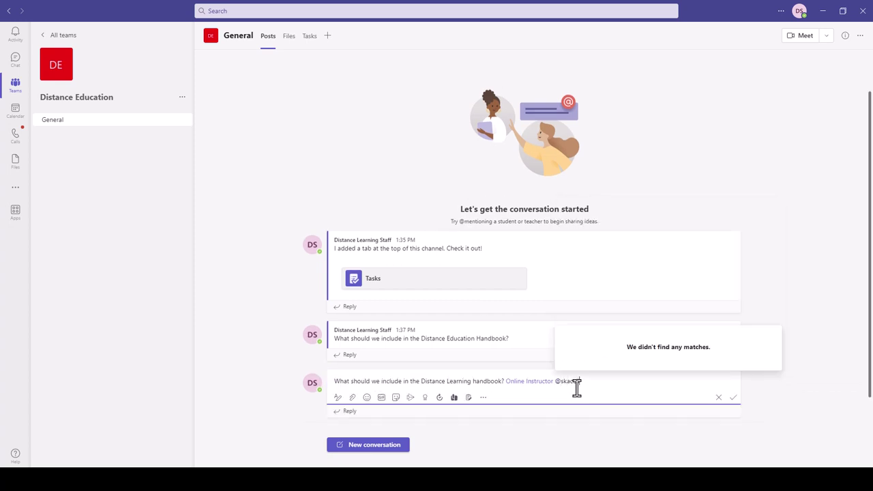
{"action": "key", "text": "BackSpace"}
{"action": "key", "text": "BackSpace"}
{"action": "key", "text": "BackSpace"}
{"action": "key", "text": "BackSpace"}
{"action": "key", "text": "BackSpace"}
{"action": "key", "text": "BackSpace"}
{"action": "type", "text": "."}
{"action": "key", "text": "ctrl+Left"}
{"action": "key", "text": "ctrl+Left"}
{"action": "key", "text": "ctrl+Left"}
{"action": "type", "text": "Any thoughts"}
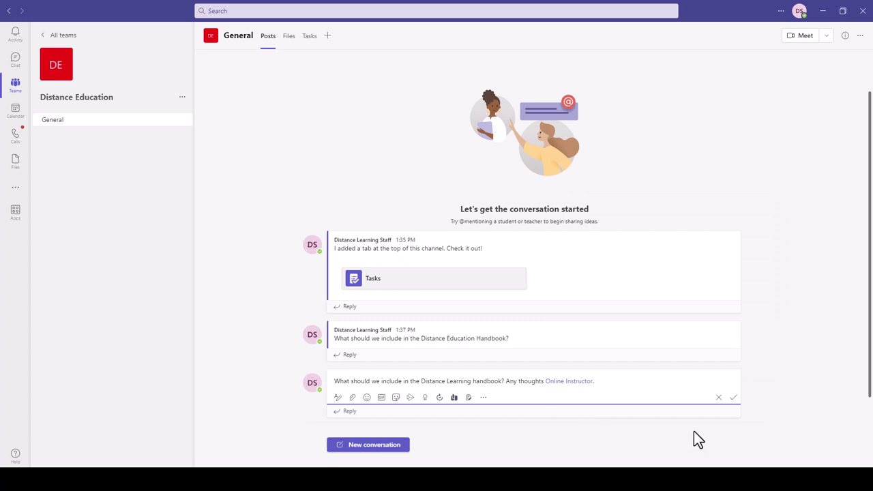
{"action": "left_click", "coordinate": [734, 398]}
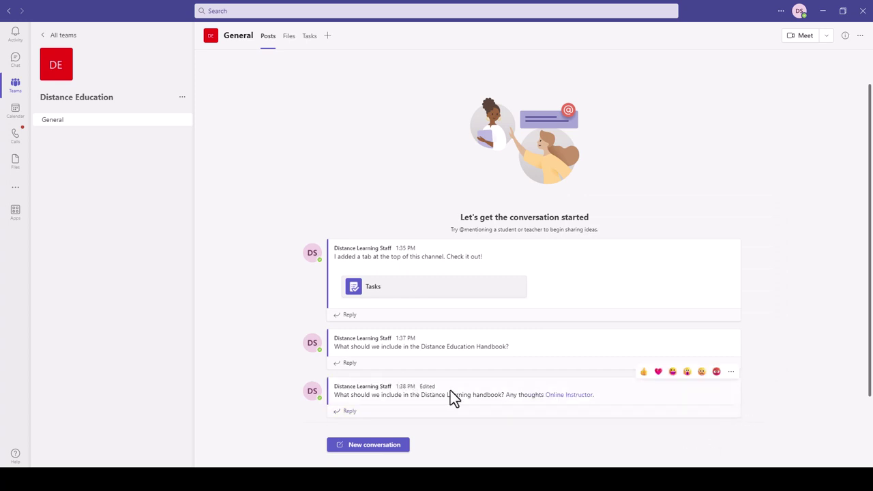
{"action": "left_click", "coordinate": [354, 444]}
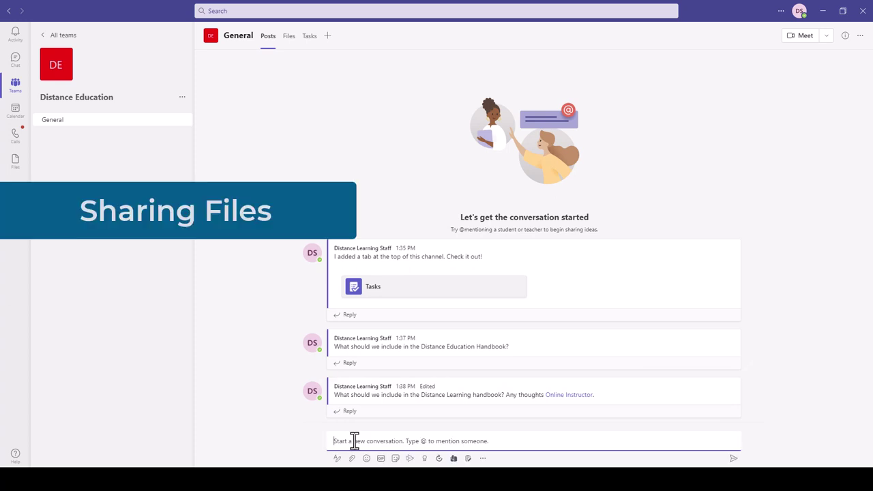
Post 'Here is the distance education handbook.' with Distance Education Handbook.docx attached from Documents
{"action": "type", "text": "Here is the distance education handbook."}
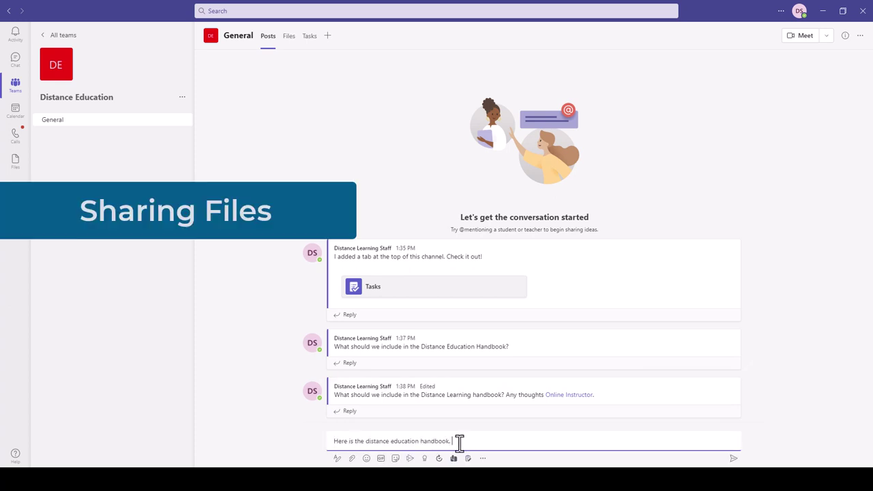
{"action": "left_click", "coordinate": [351, 458]}
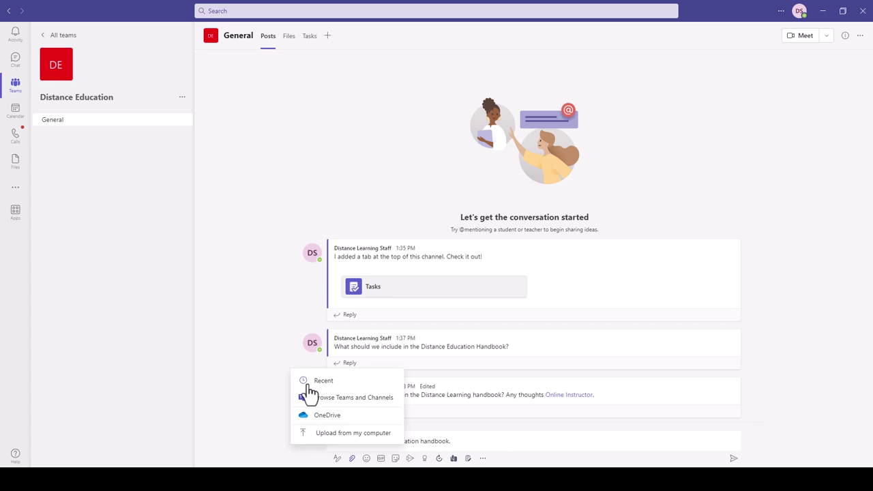
{"action": "left_click", "coordinate": [332, 434]}
{"action": "left_click", "coordinate": [134, 159]}
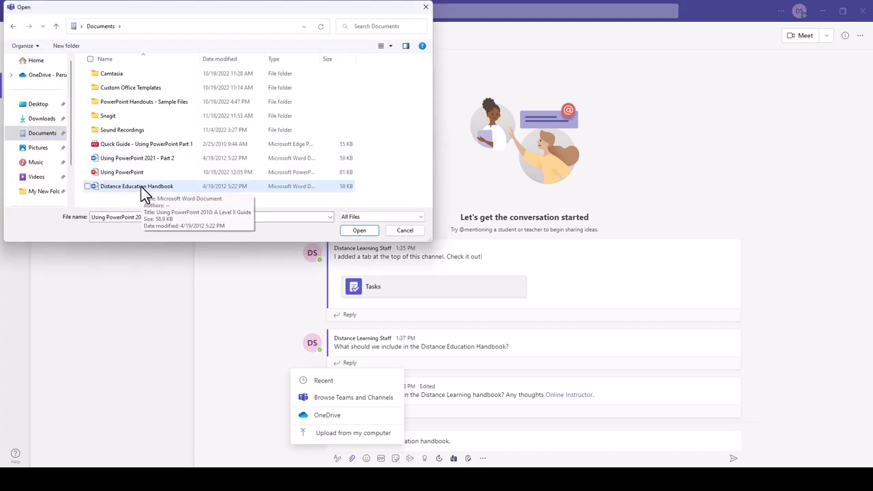
{"action": "left_click", "coordinate": [142, 187]}
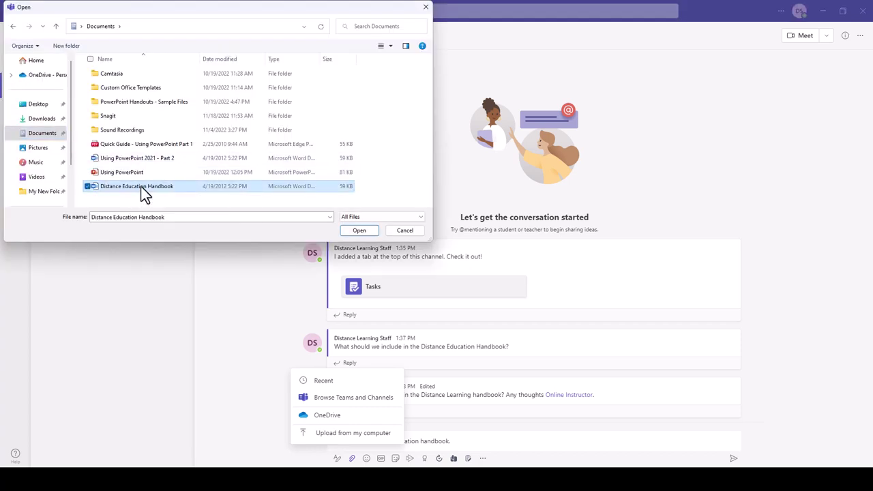
{"action": "left_click", "coordinate": [365, 234]}
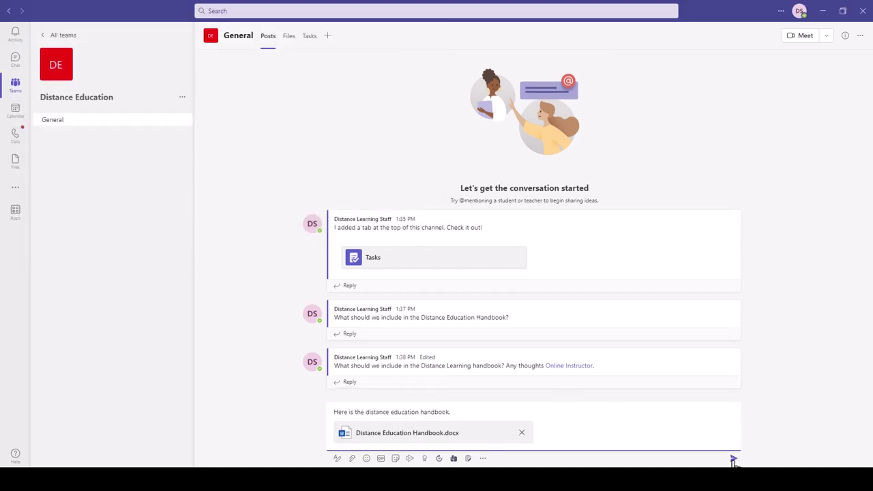
{"action": "left_click", "coordinate": [733, 460]}
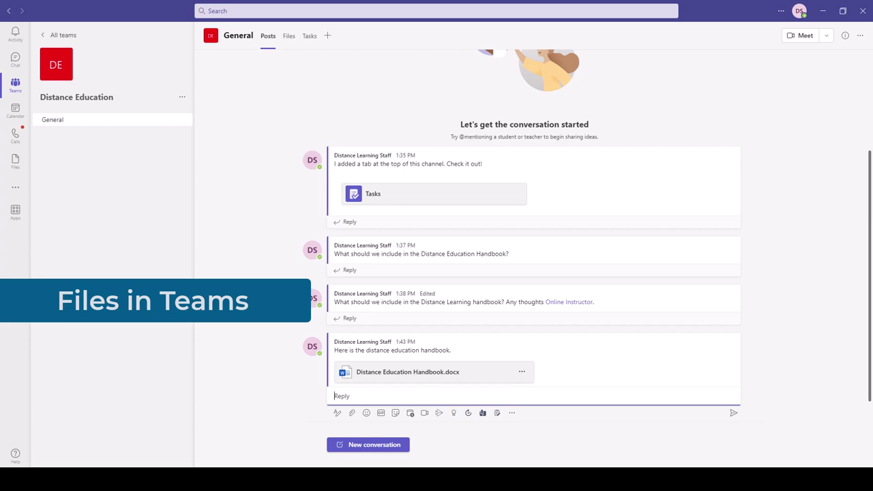
Show Distance Education Handbook.docx in the General channel's Files tab under Documents > General
{"action": "scroll", "coordinate": [335, 385], "scroll_direction": "up", "scroll_amount": 3}
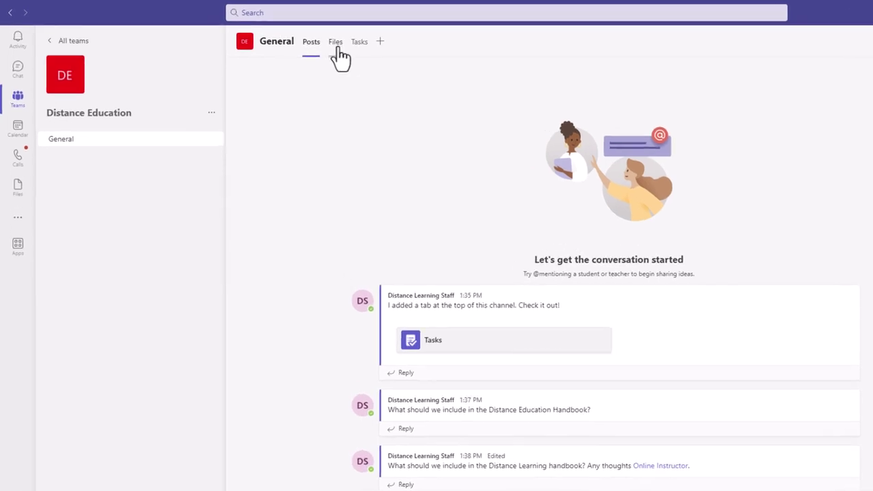
{"action": "left_click", "coordinate": [336, 44]}
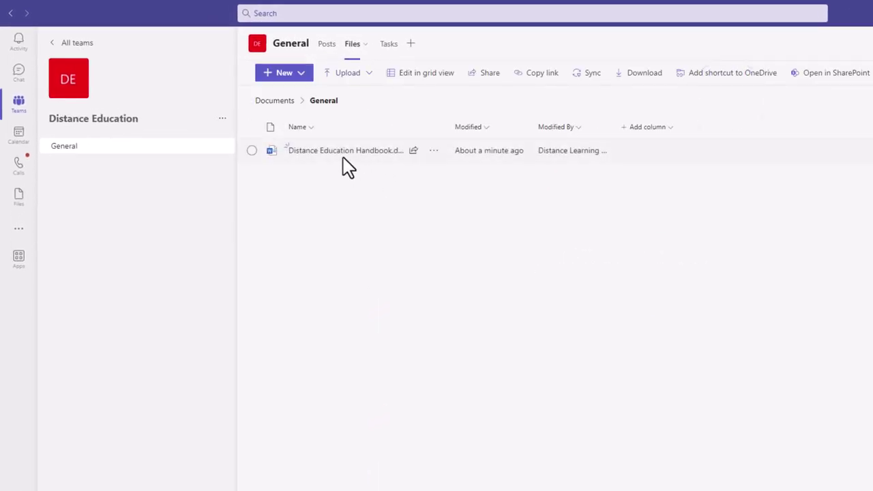
{"action": "left_click", "coordinate": [333, 151]}
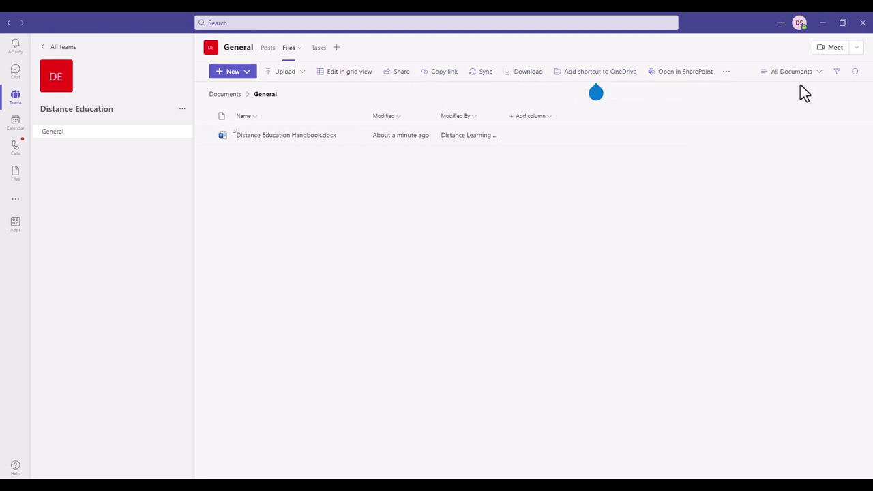
Add the To do task 'Review the Distance Education Handbook', due 11/25, assigned to Online Instructor
{"action": "left_click", "coordinate": [315, 52]}
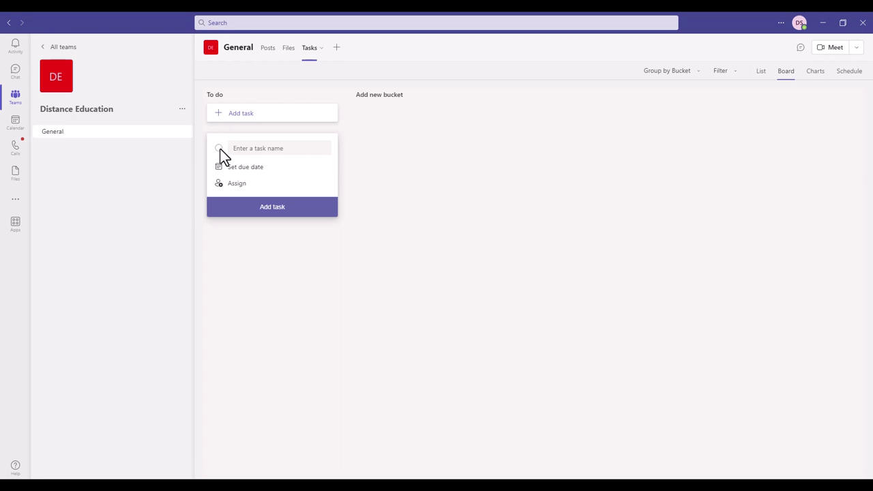
{"action": "left_click", "coordinate": [243, 145]}
{"action": "type", "text": "Review the Distance Education Handbook"}
{"action": "left_click", "coordinate": [253, 148]}
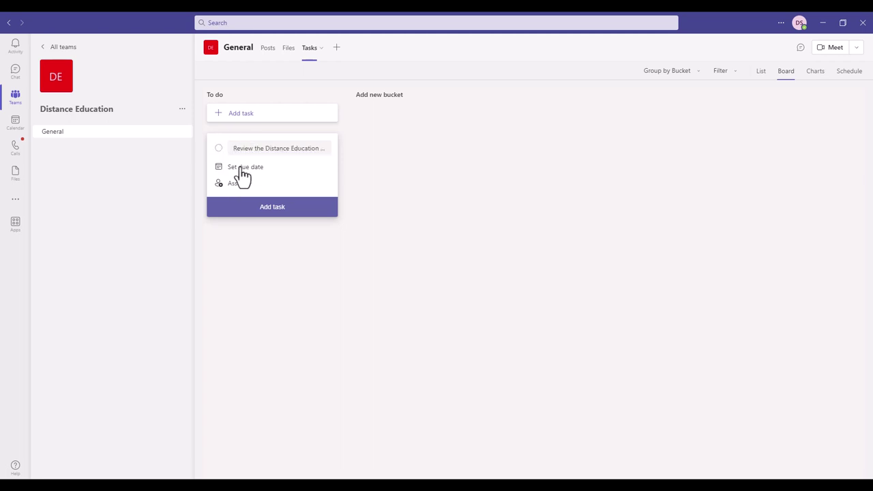
{"action": "left_click", "coordinate": [240, 168]}
{"action": "left_click", "coordinate": [277, 249]}
{"action": "left_click", "coordinate": [236, 186]}
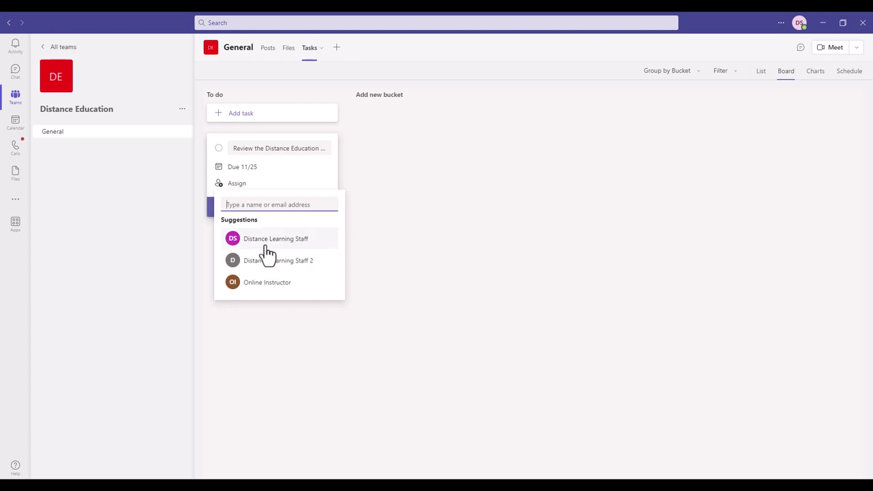
{"action": "left_click", "coordinate": [263, 283]}
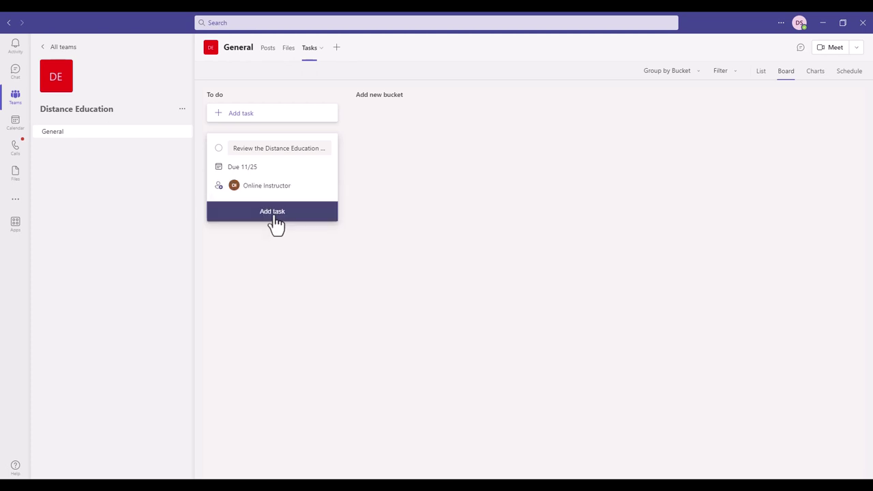
{"action": "left_click", "coordinate": [273, 213]}
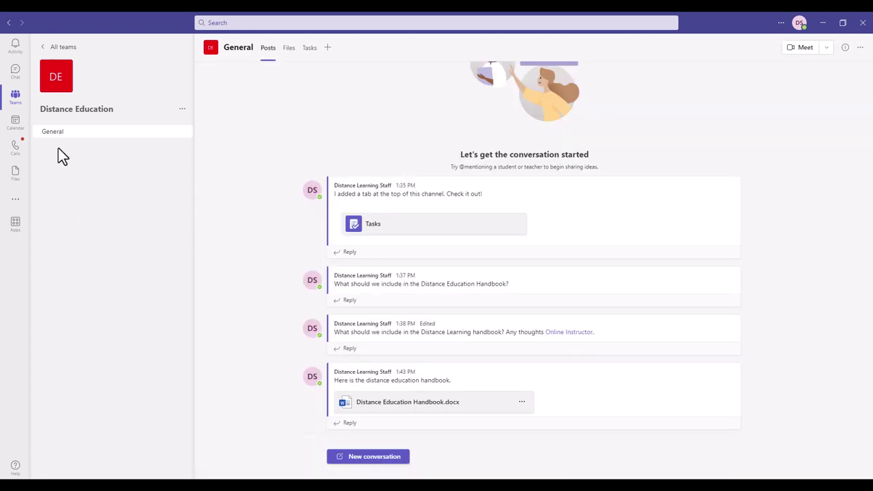
{"action": "left_click", "coordinate": [16, 99]}
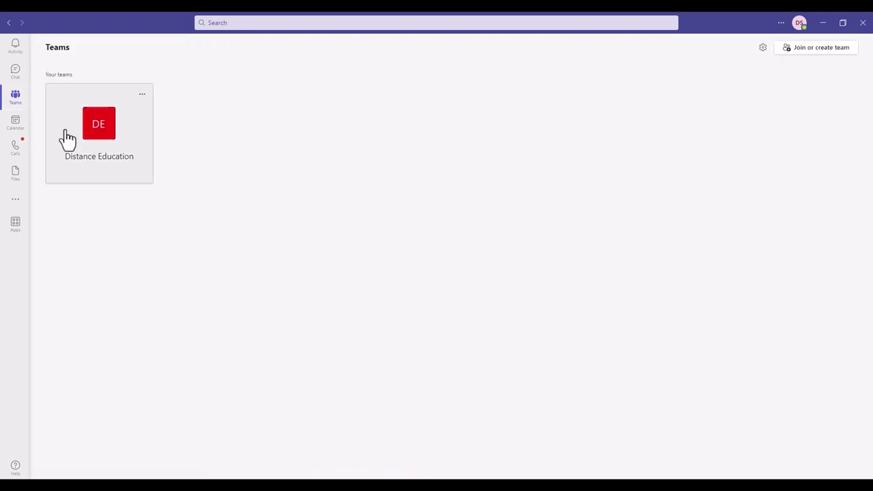
{"action": "left_click", "coordinate": [103, 146]}
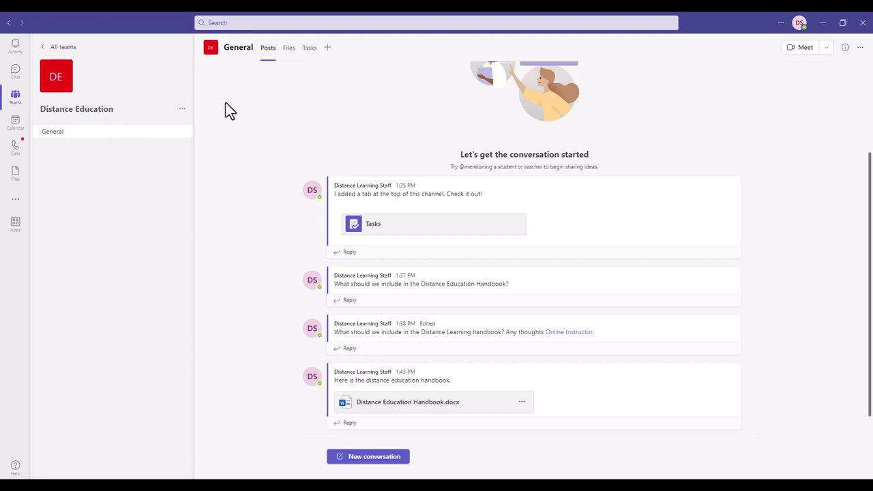
{"action": "left_click", "coordinate": [268, 50]}
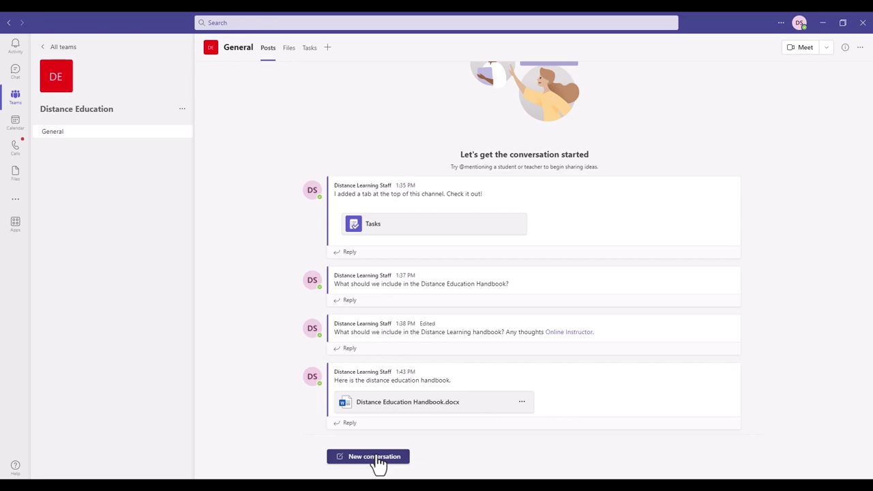
{"action": "left_click", "coordinate": [290, 54]}
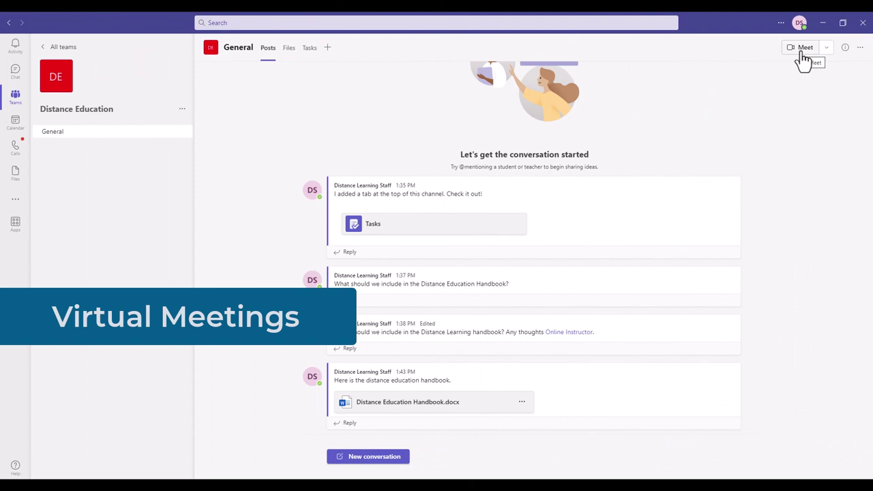
{"action": "left_click", "coordinate": [826, 48]}
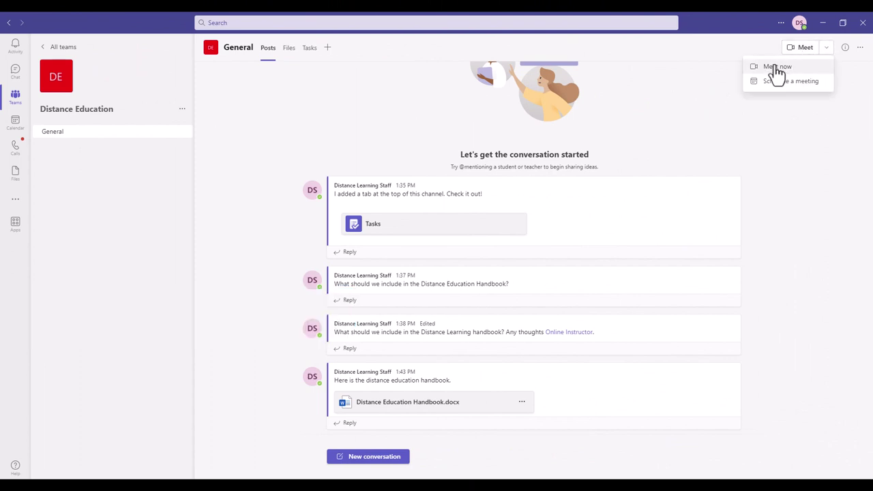
{"action": "left_click", "coordinate": [692, 136]}
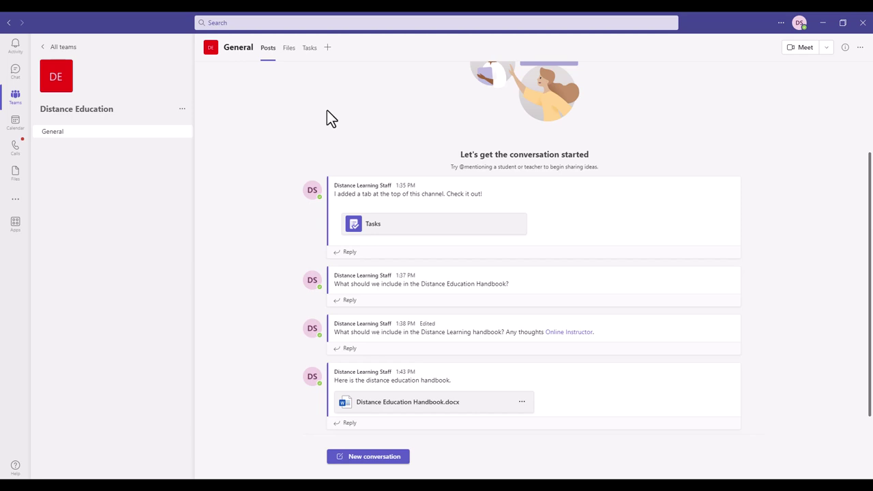
Add a OneNote tab for the Distance Education Notebook to the General channel
{"action": "left_click", "coordinate": [328, 49]}
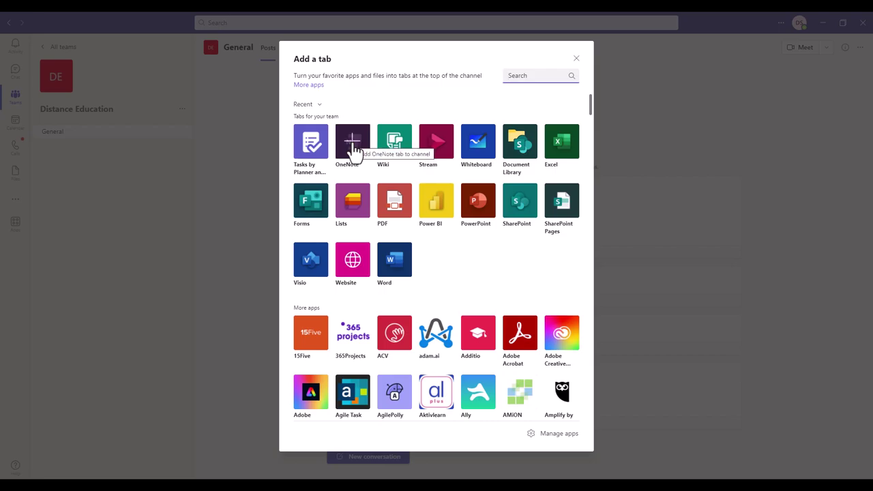
{"action": "left_click", "coordinate": [353, 144]}
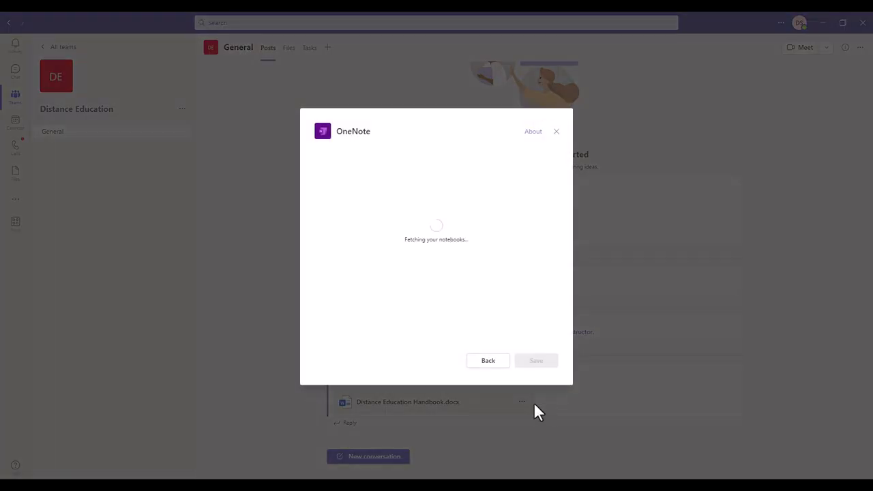
{"action": "left_click", "coordinate": [360, 205]}
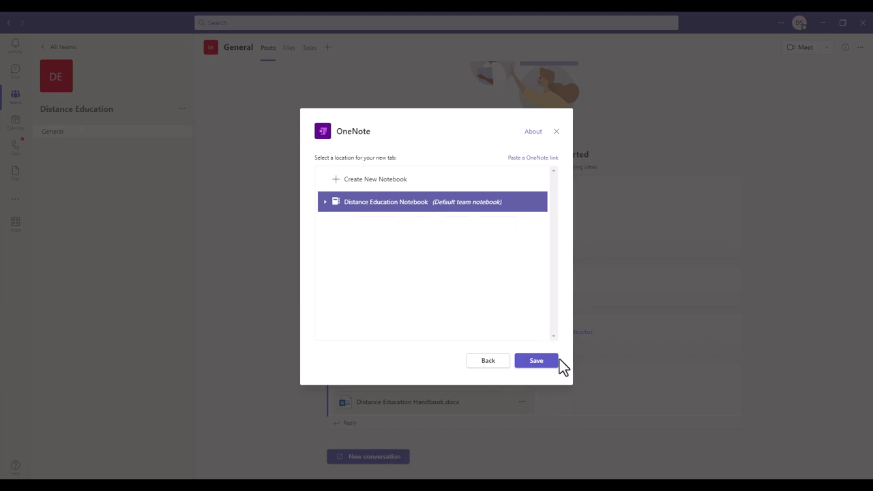
{"action": "left_click", "coordinate": [539, 360]}
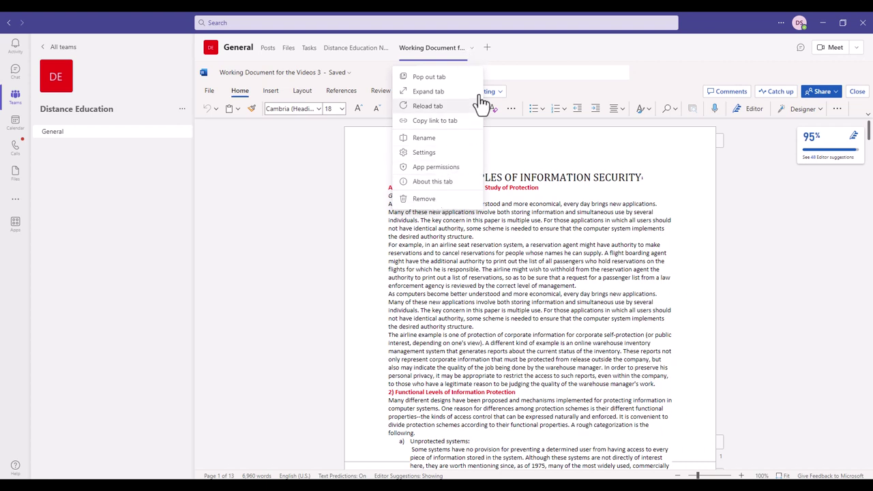
Remove the Working Document for the Videos 3 tab from General and confirm
{"action": "left_click", "coordinate": [520, 51]}
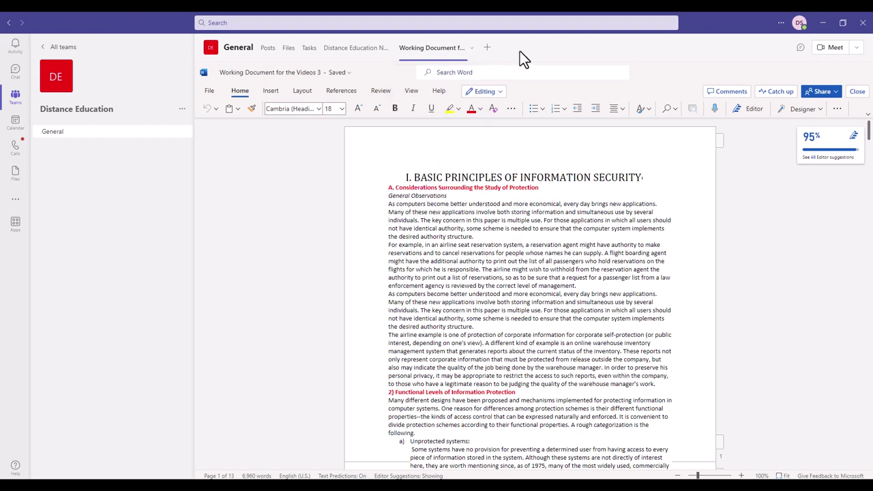
{"action": "left_click", "coordinate": [471, 50]}
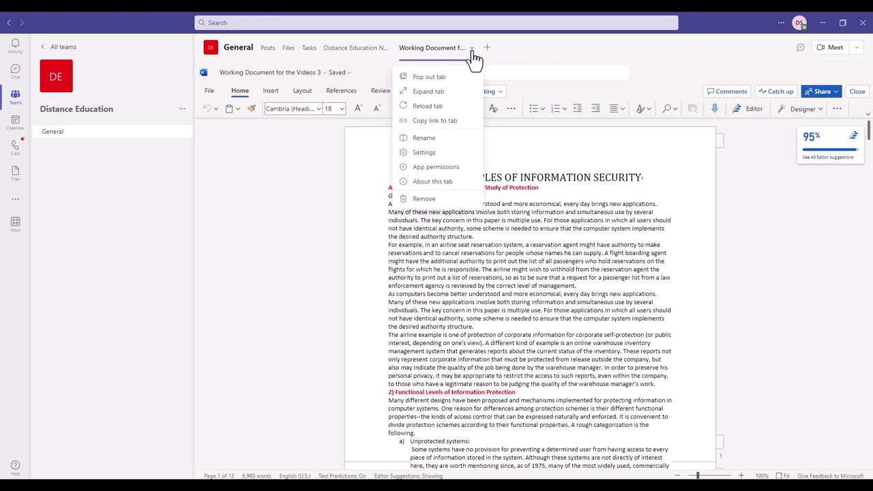
{"action": "left_click", "coordinate": [425, 203]}
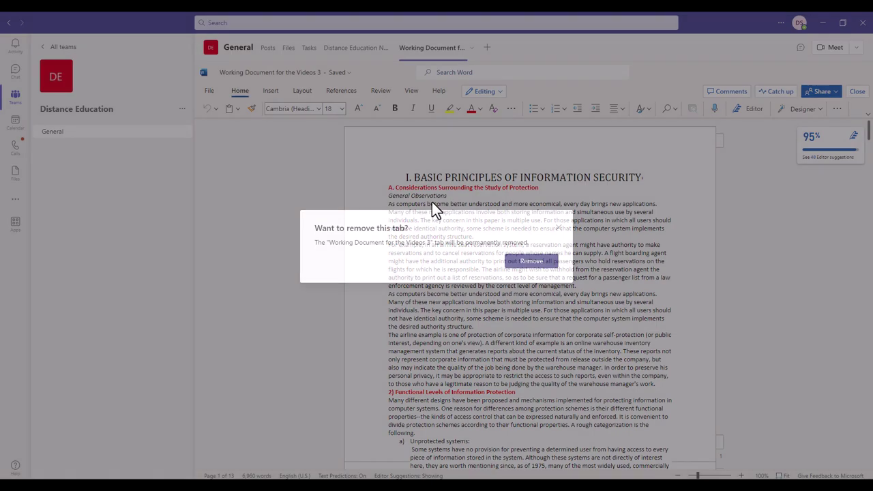
{"action": "key", "text": "Return"}
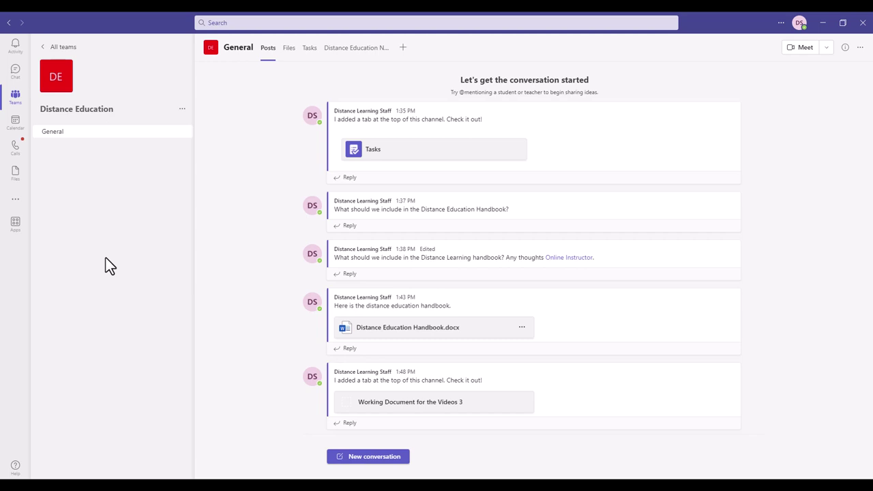